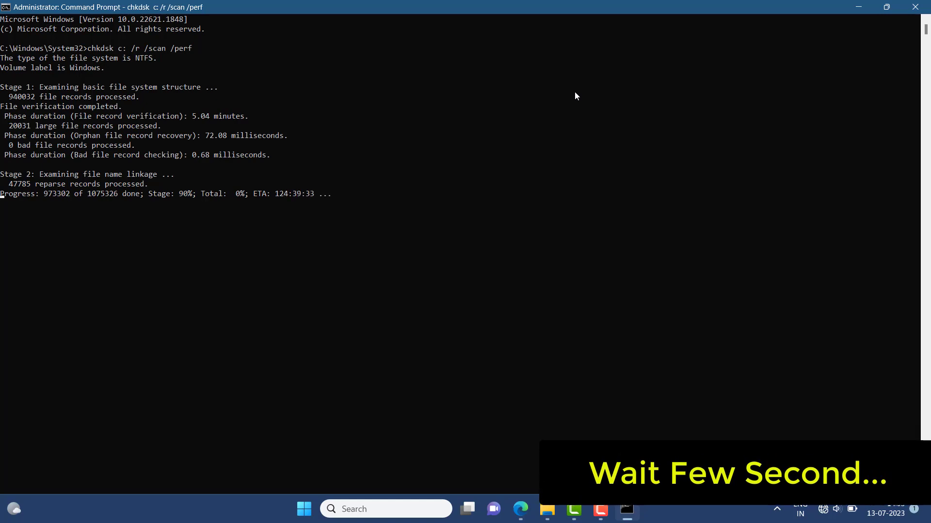
pyautogui.click(527, 231)
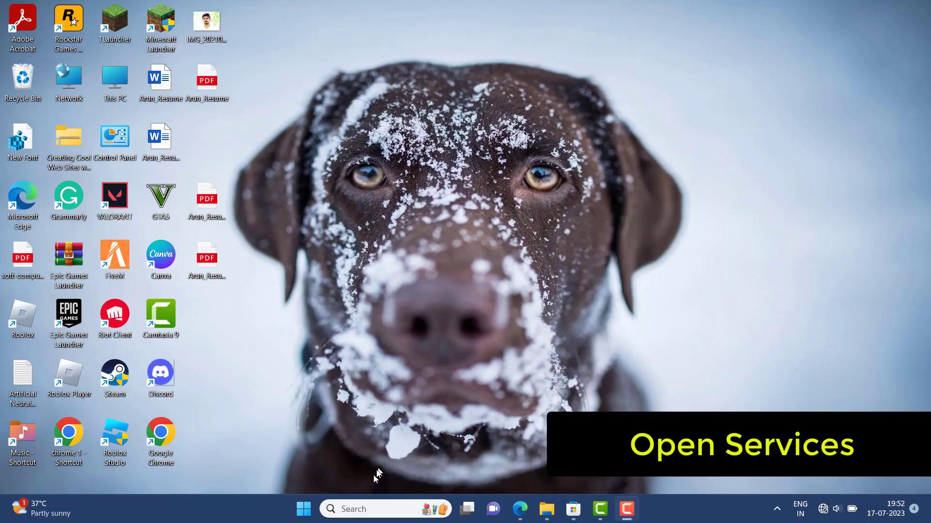
# Step: Find the Services app with the Windows search and open it
pyautogui.click(345, 511)
pyautogui.write('sve')
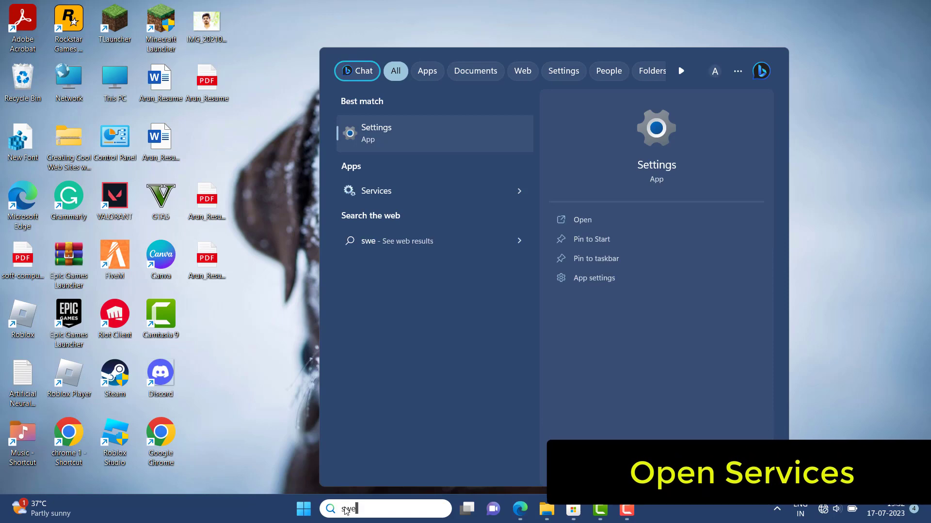
pyautogui.press('BackSpace')
pyautogui.press('BackSpace')
pyautogui.write('er')
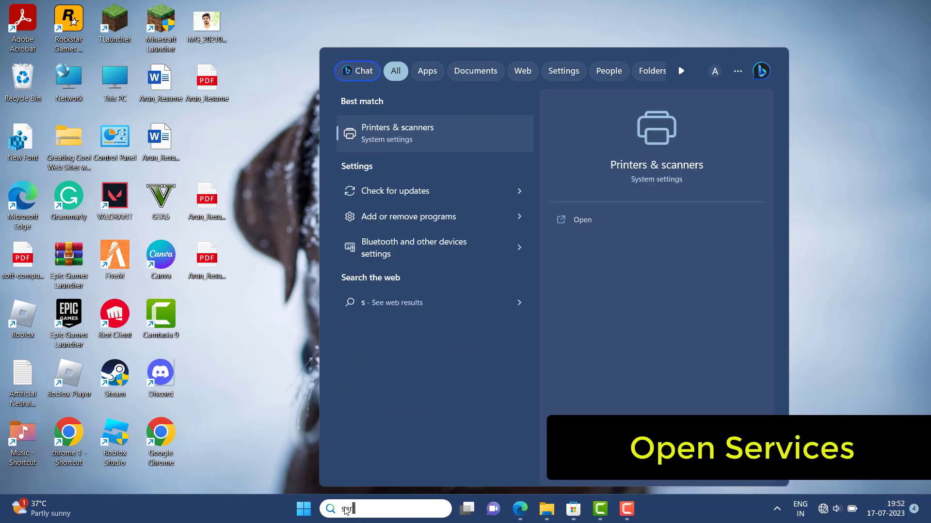
pyautogui.write('vic')
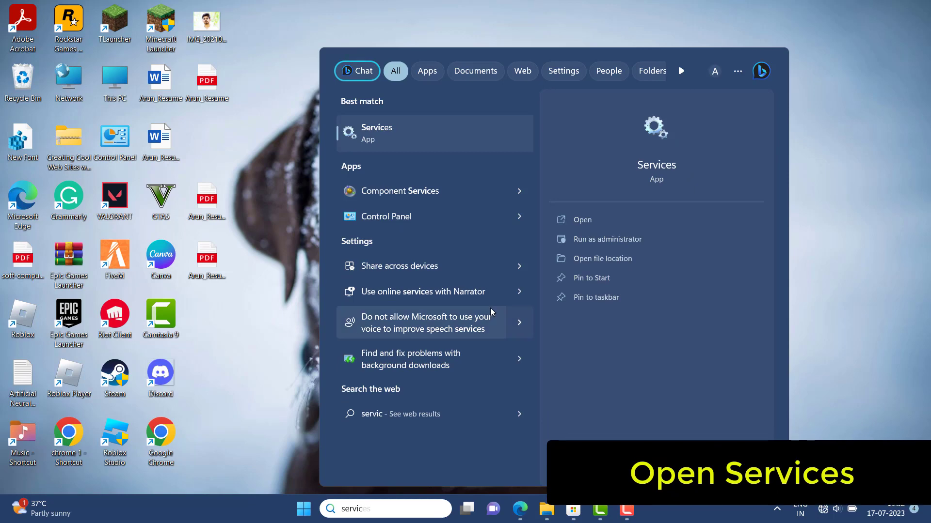
pyautogui.click(594, 221)
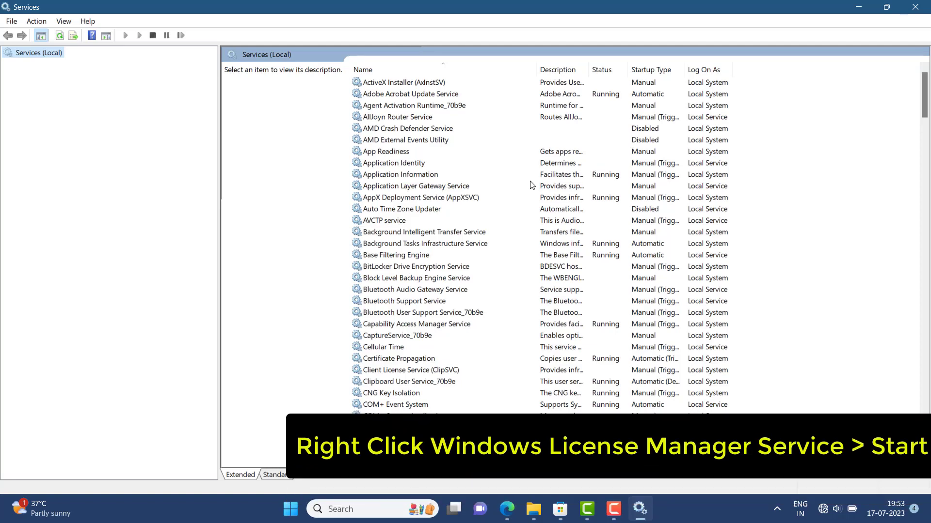
# Step: Locate Windows License Manager Service in the list of local services and start it
pyautogui.scroll(-11, 557, 180)
pyautogui.scroll(-20, 526, 187)
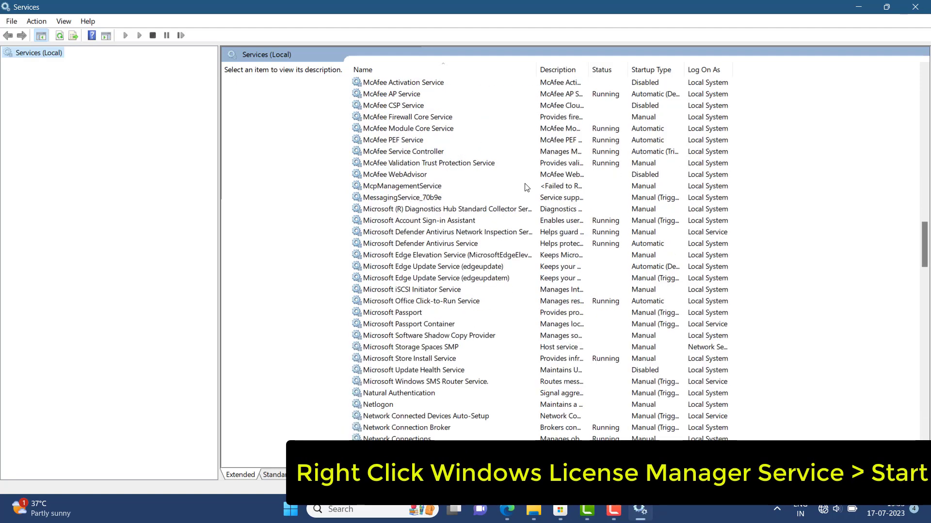
pyautogui.scroll(-5, 526, 187)
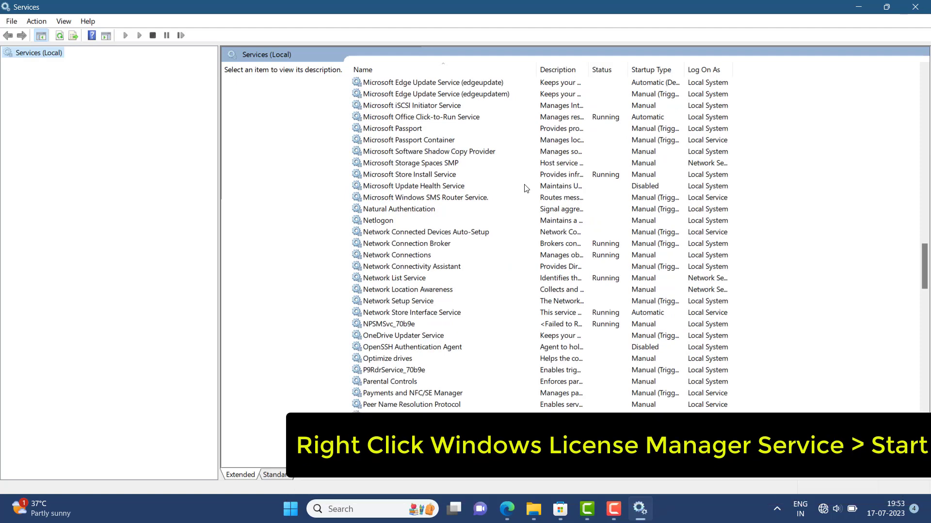
pyautogui.scroll(-5, 526, 188)
pyautogui.scroll(-5, 526, 188)
pyautogui.scroll(-20, 525, 188)
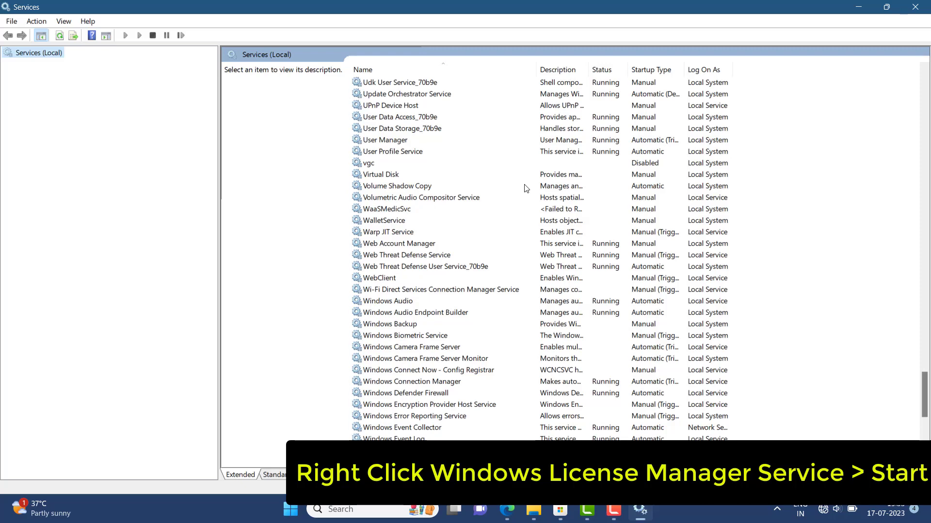
pyautogui.scroll(-5, 526, 188)
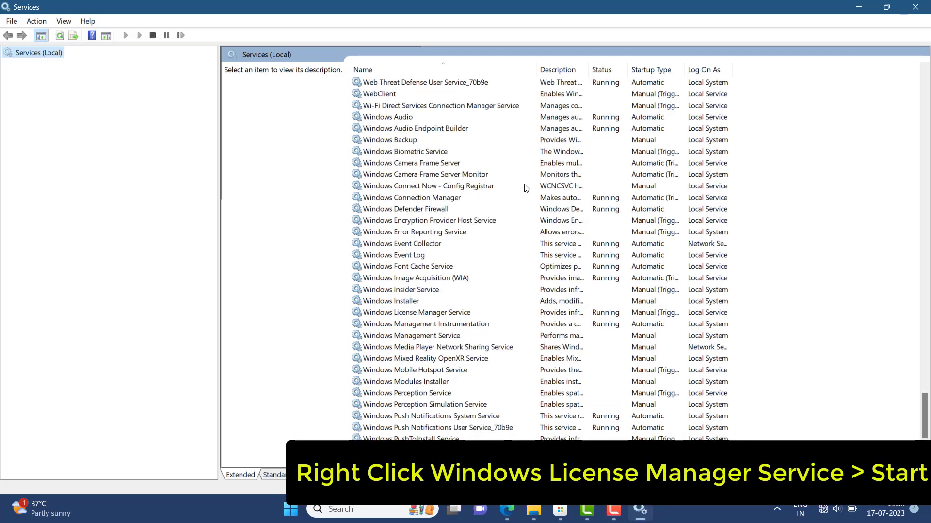
pyautogui.scroll(-5, 526, 188)
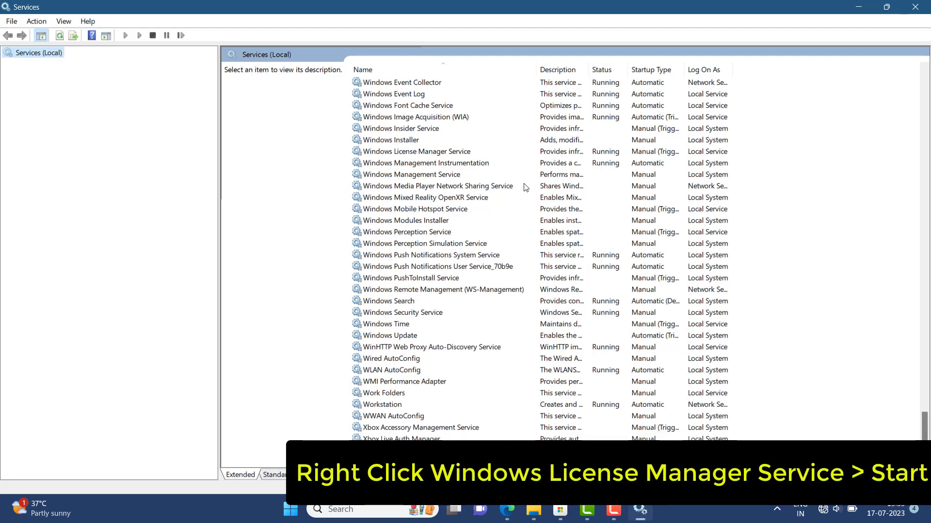
pyautogui.click(442, 154)
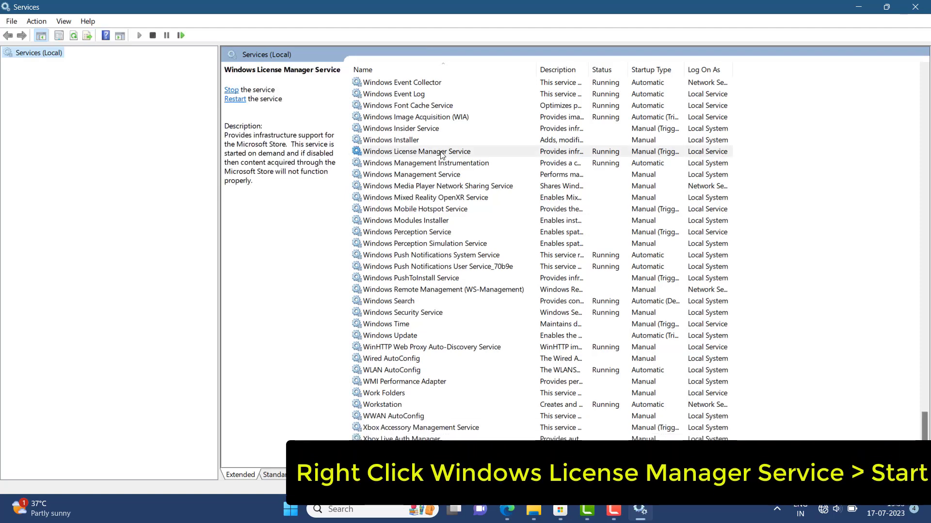
pyautogui.rightClick(455, 149)
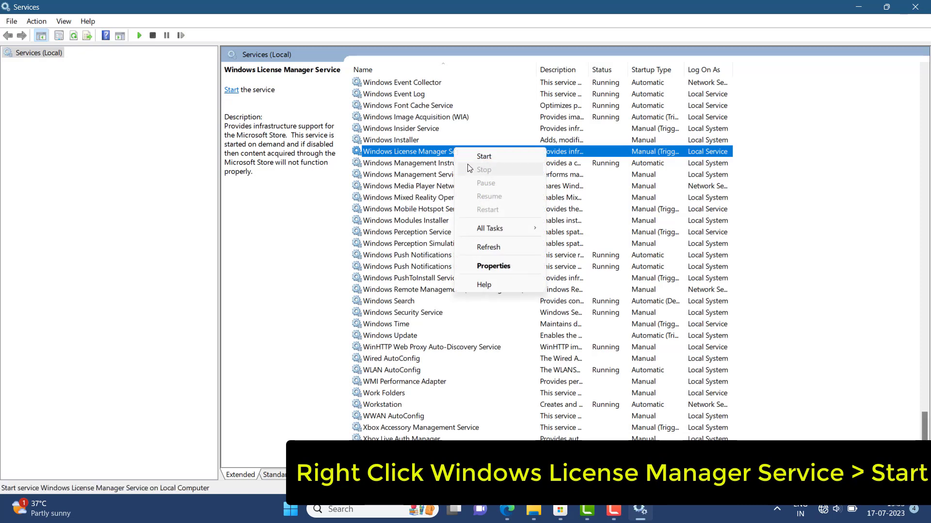
pyautogui.click(473, 158)
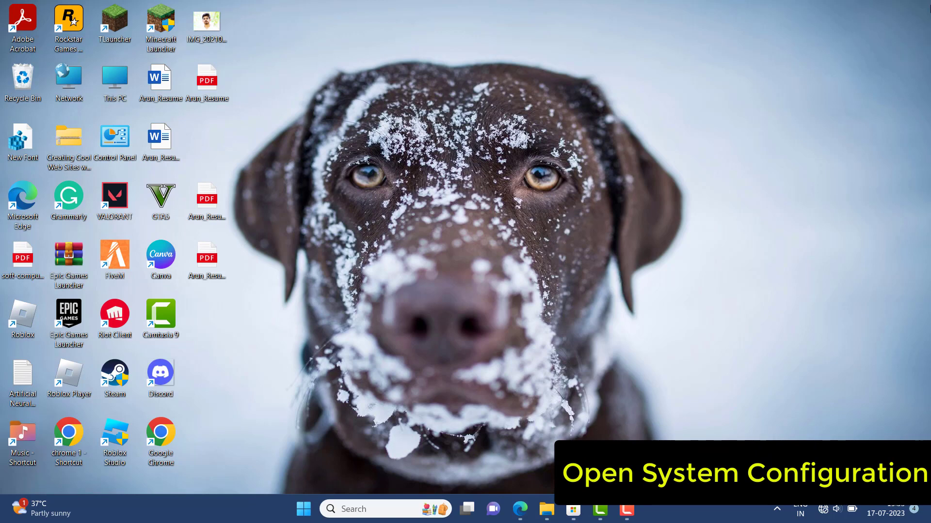
# Step: Find the System Configuration app with the Windows search and open it
pyautogui.click(345, 512)
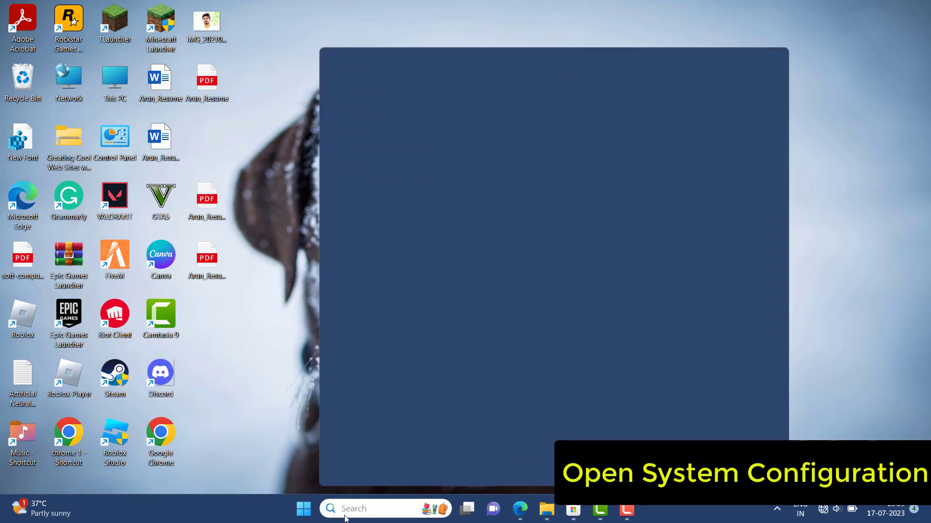
pyautogui.write('syste')
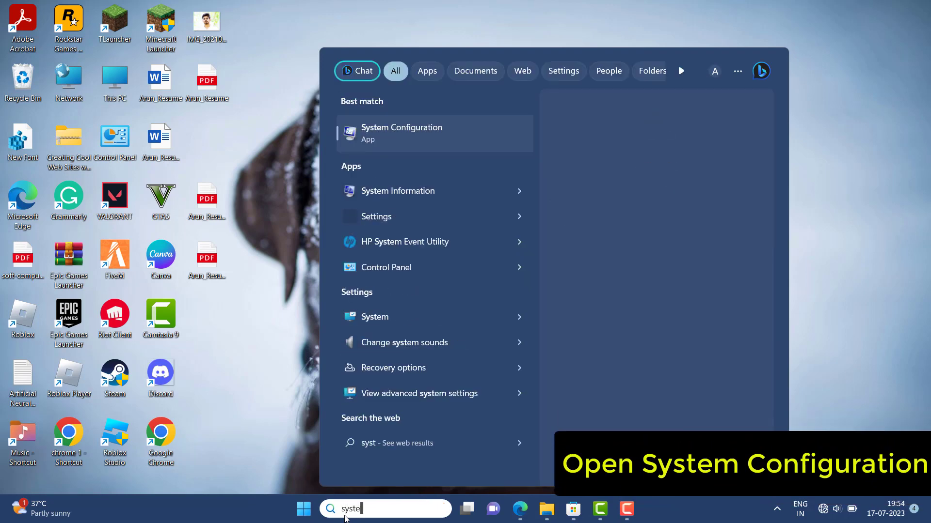
pyautogui.write('m c')
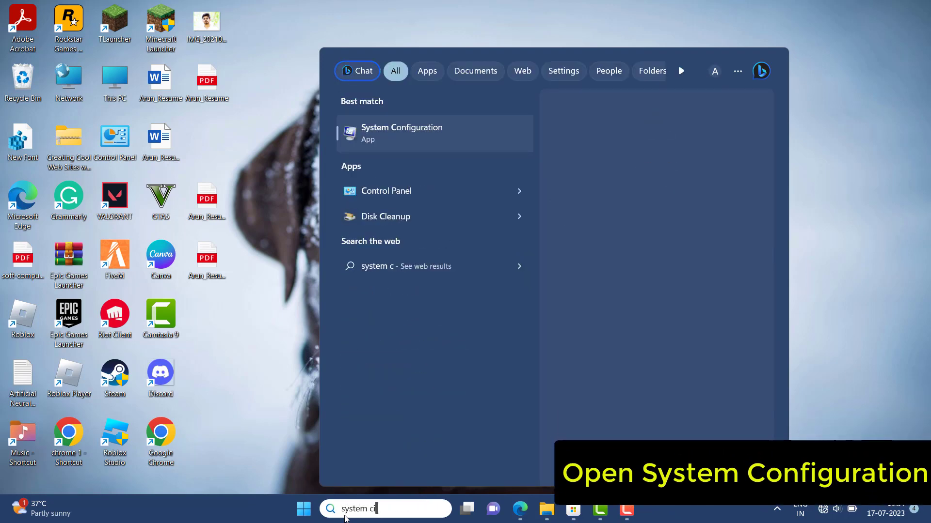
pyautogui.write('on')
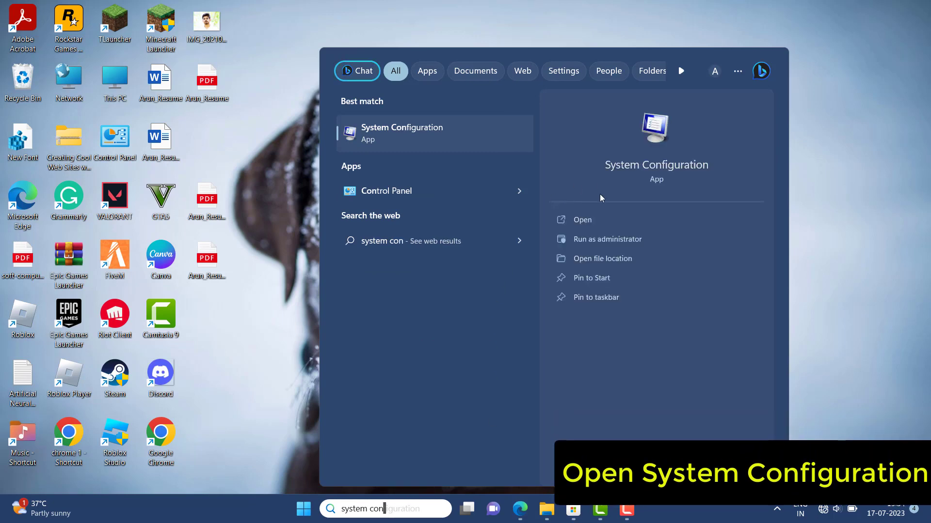
pyautogui.click(597, 220)
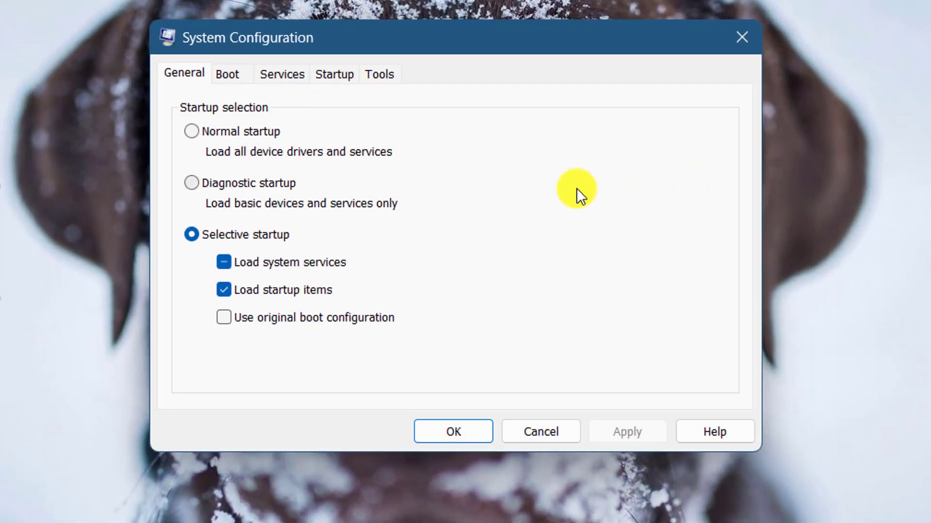
# Step: Disable all services in System Configuration, hide all Microsoft services from the list and accept the changes
pyautogui.click(282, 75)
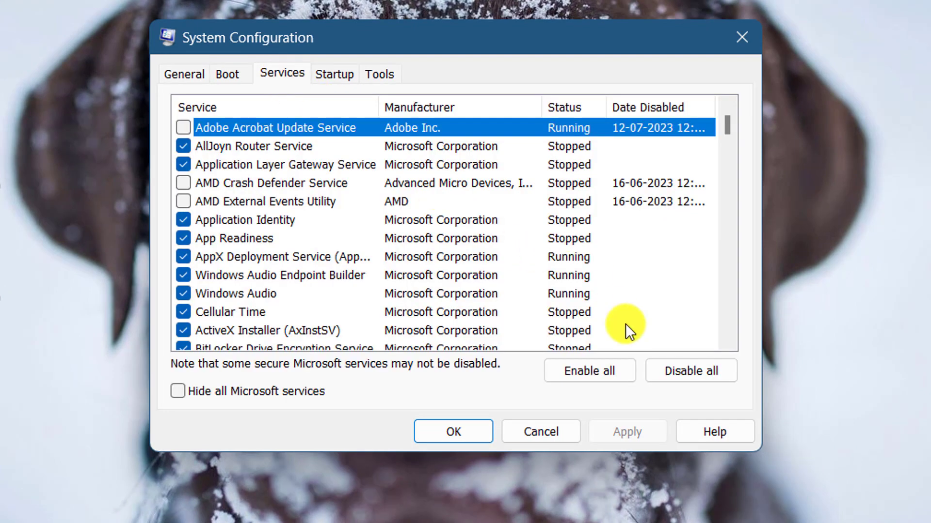
pyautogui.click(678, 371)
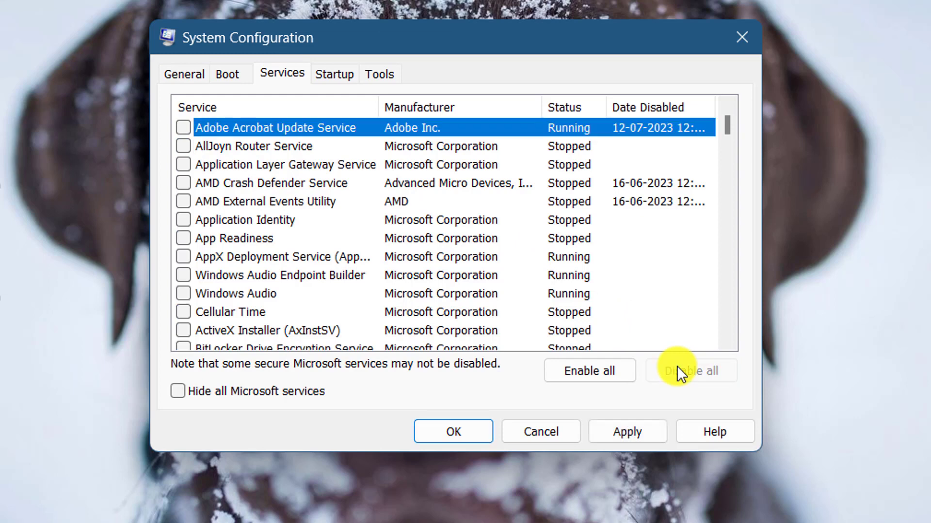
pyautogui.click(173, 392)
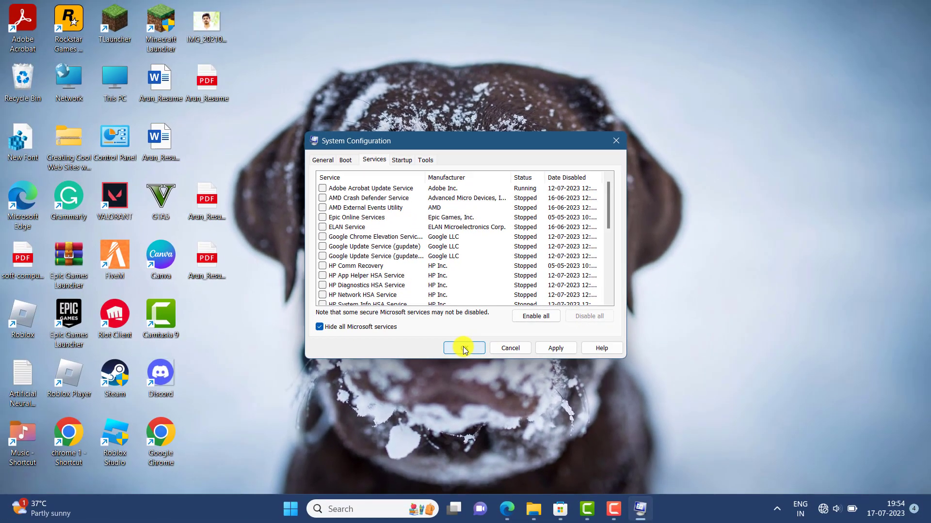
pyautogui.click(452, 431)
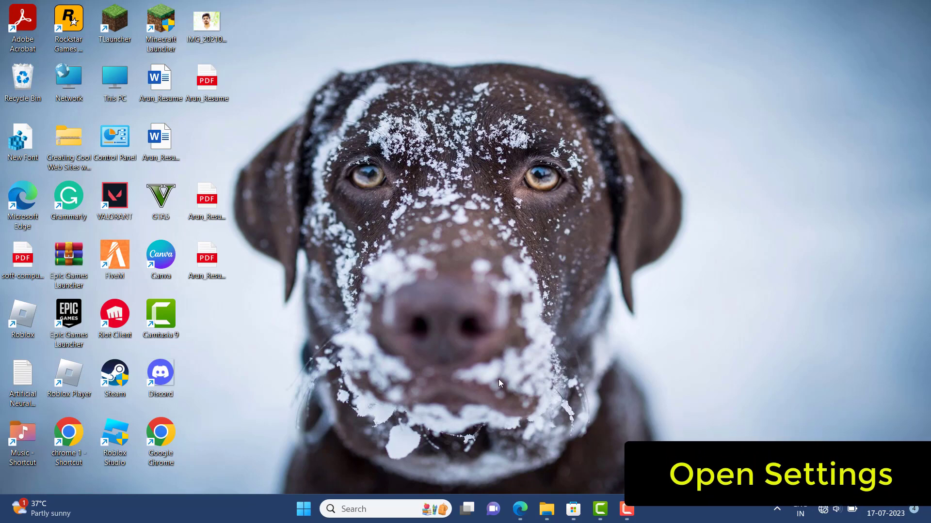
# Step: Find the Windows Settings app by searching for it and open it
pyautogui.click(301, 508)
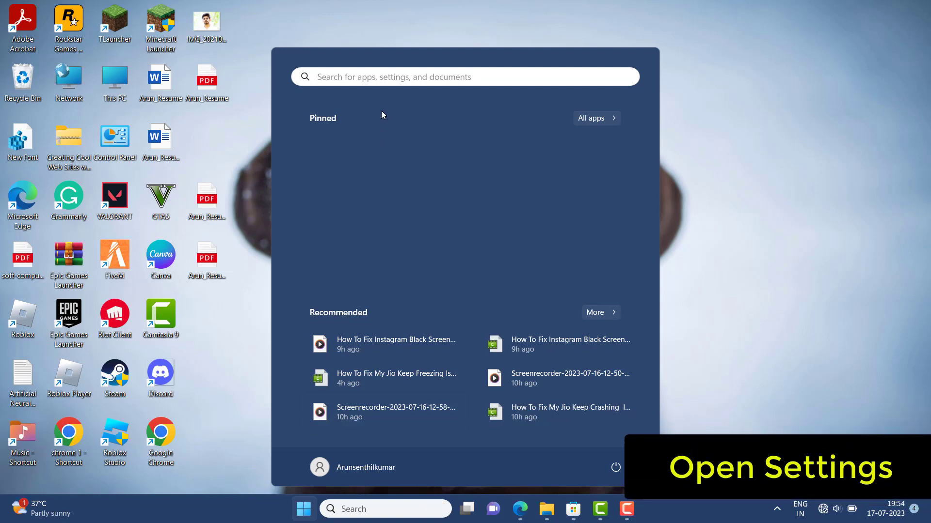
pyautogui.click(394, 77)
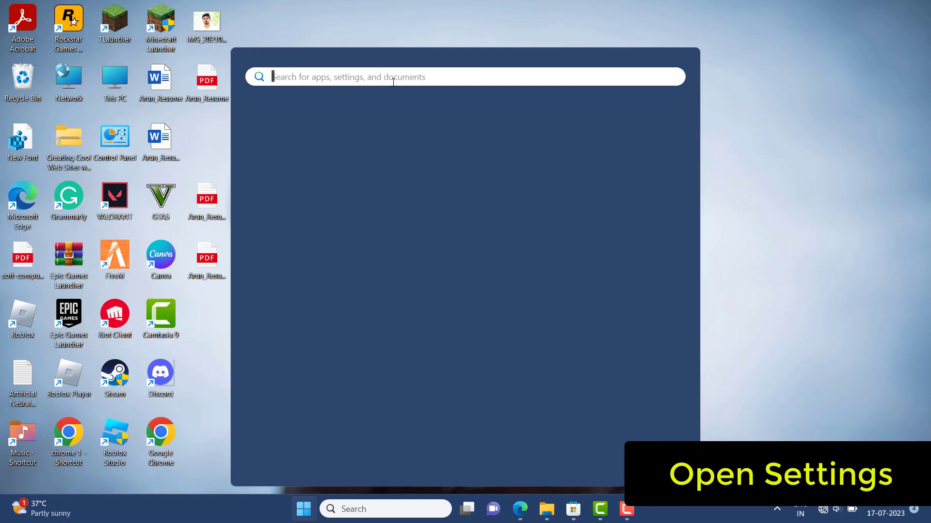
pyautogui.write('sett')
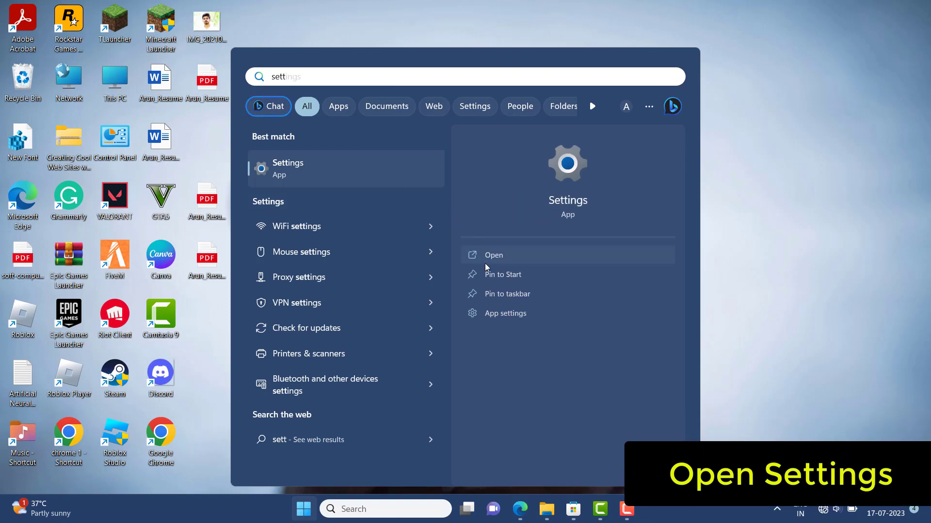
pyautogui.click(488, 260)
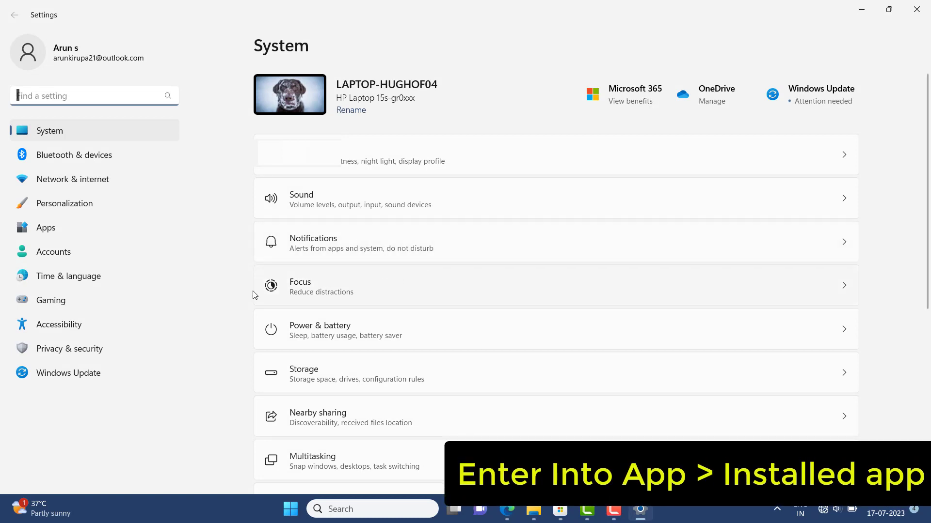
# Step: Go to the installed apps in Settings and choose to uninstall AMD Software
pyautogui.click(134, 234)
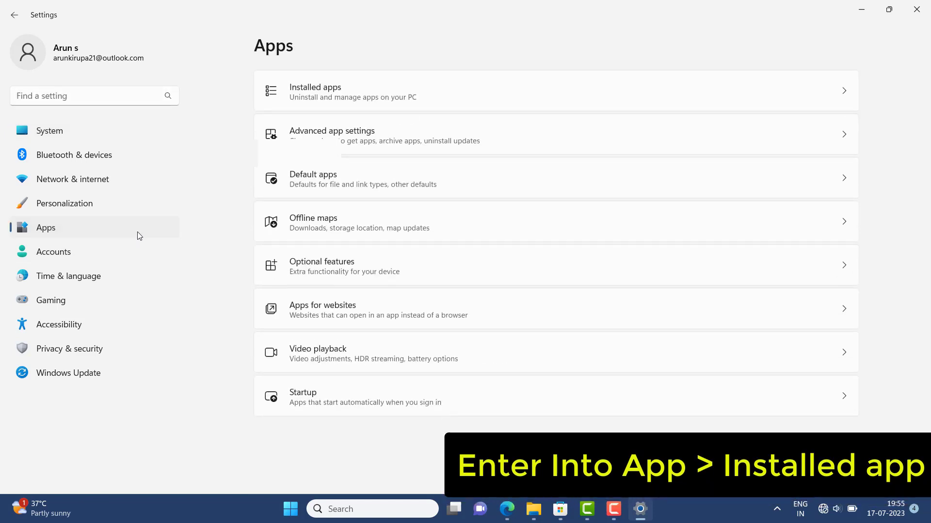
pyautogui.click(283, 101)
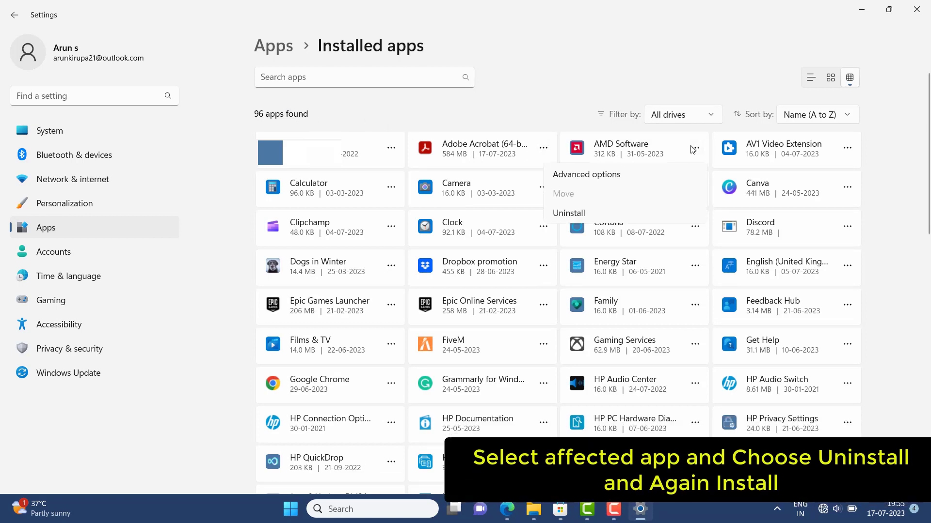
pyautogui.click(616, 218)
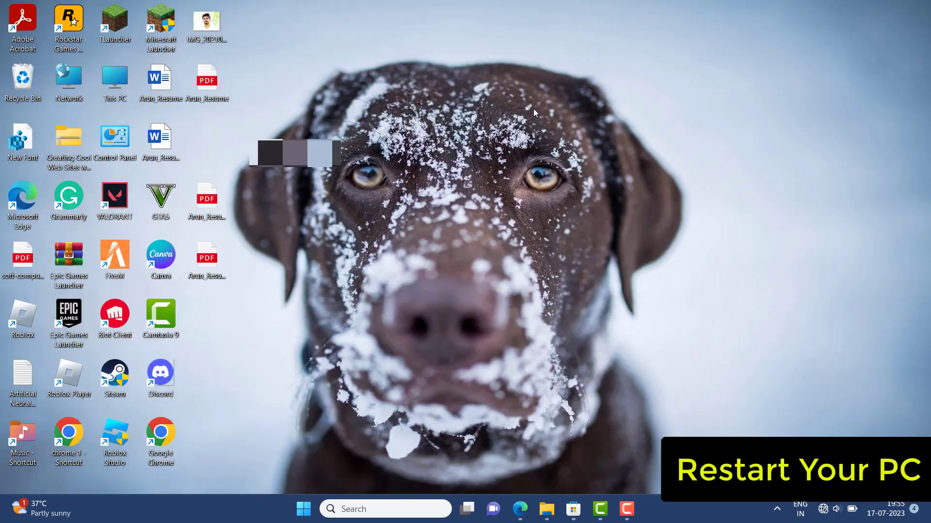
# Step: Restart the computer from the Shut Down Windows dialog
pyautogui.hotkey('alt', 'F4')
pyautogui.click(559, 200)
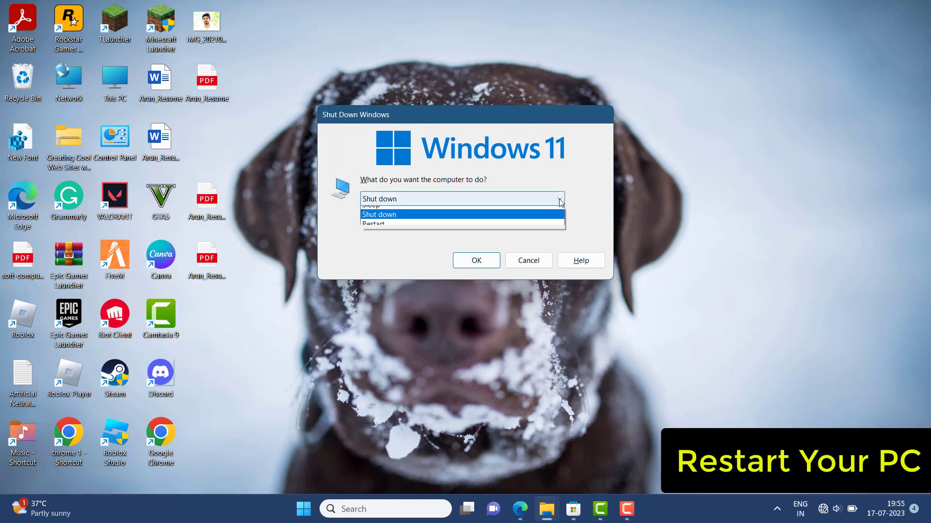
pyautogui.click(534, 250)
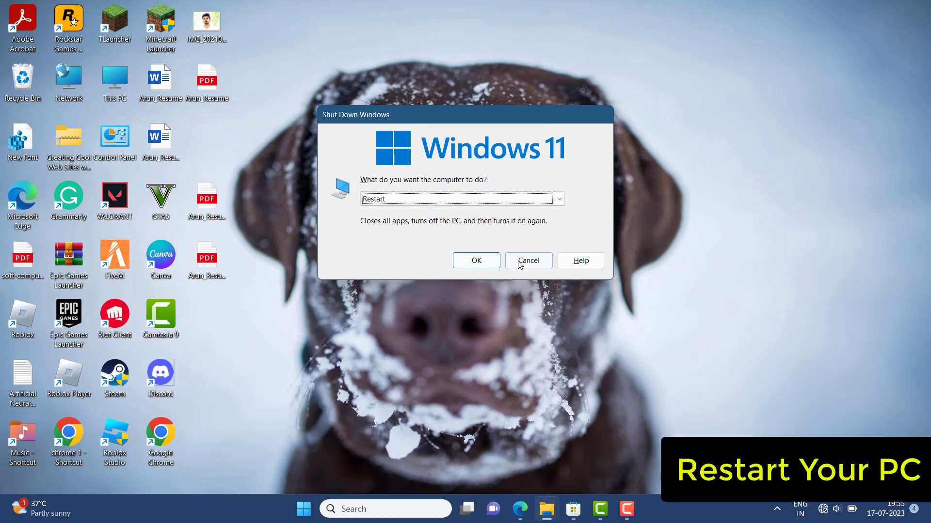
pyautogui.click(477, 261)
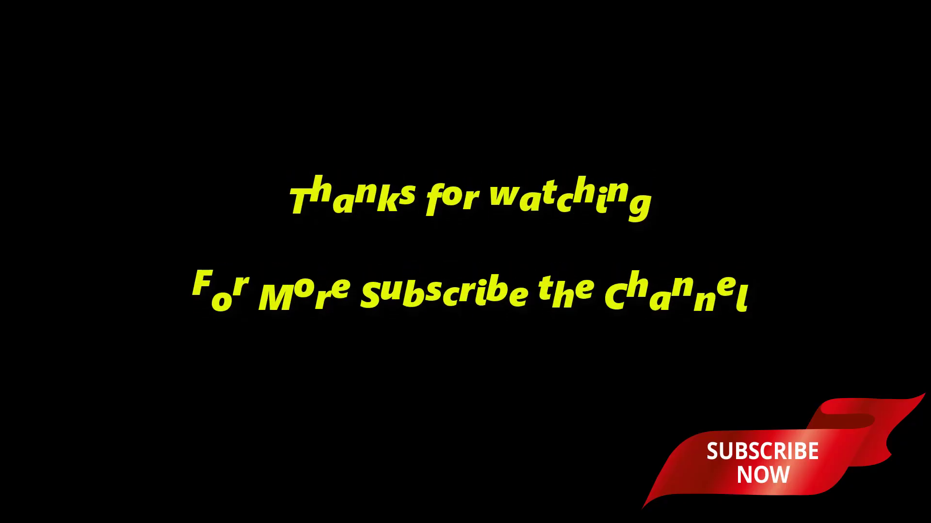